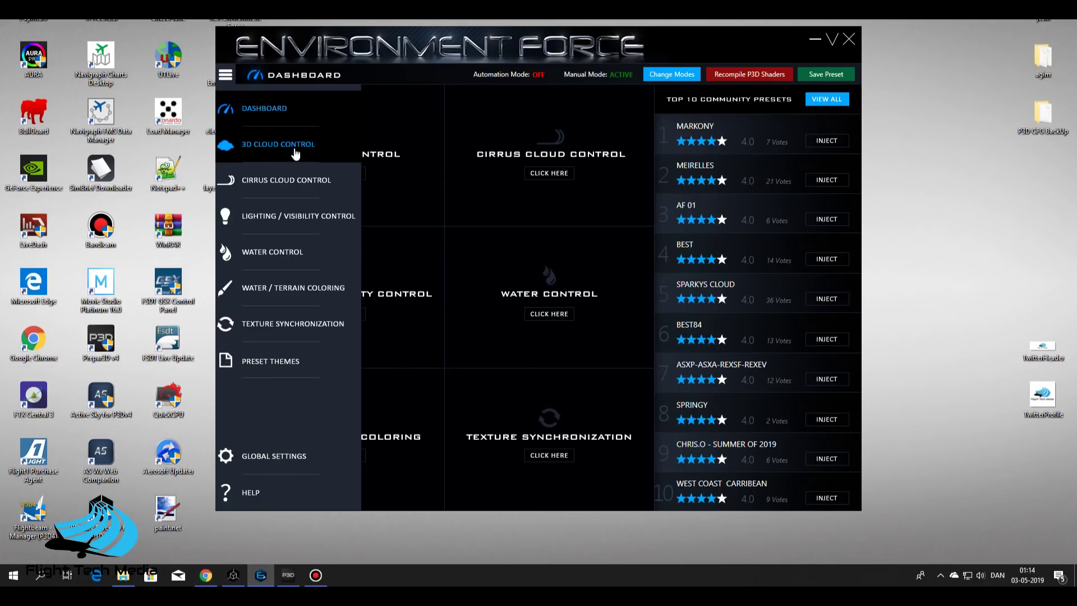
Browse the 3D Cloud, Cirrus, Lighting, Water and Water/Terrain Coloring pages, ending on Texture Synchronization.
{"action": "left_click", "coordinate": [296, 147]}
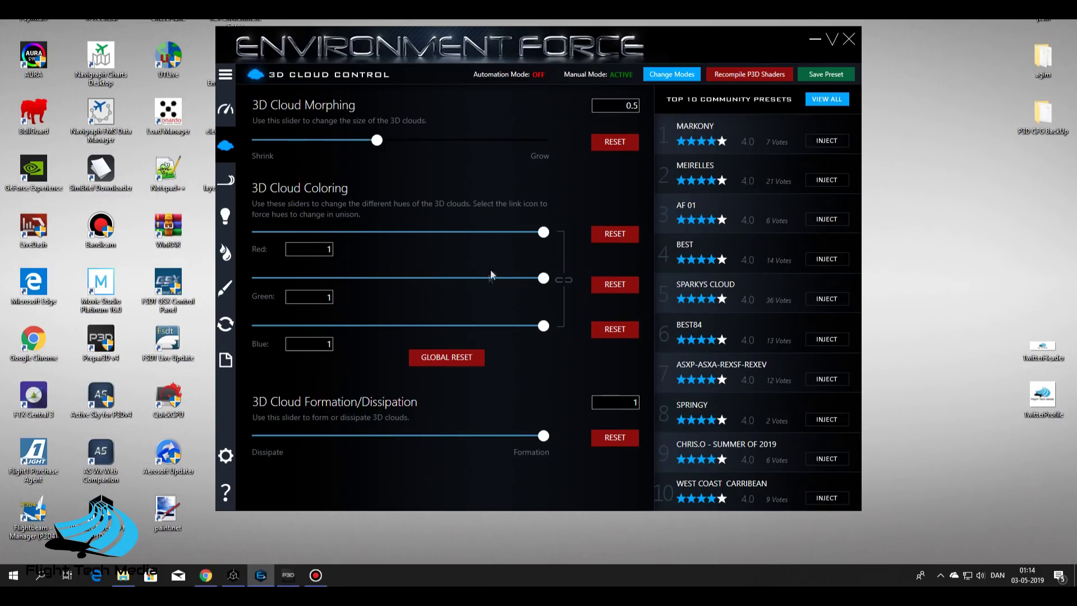
{"action": "left_click", "coordinate": [227, 184]}
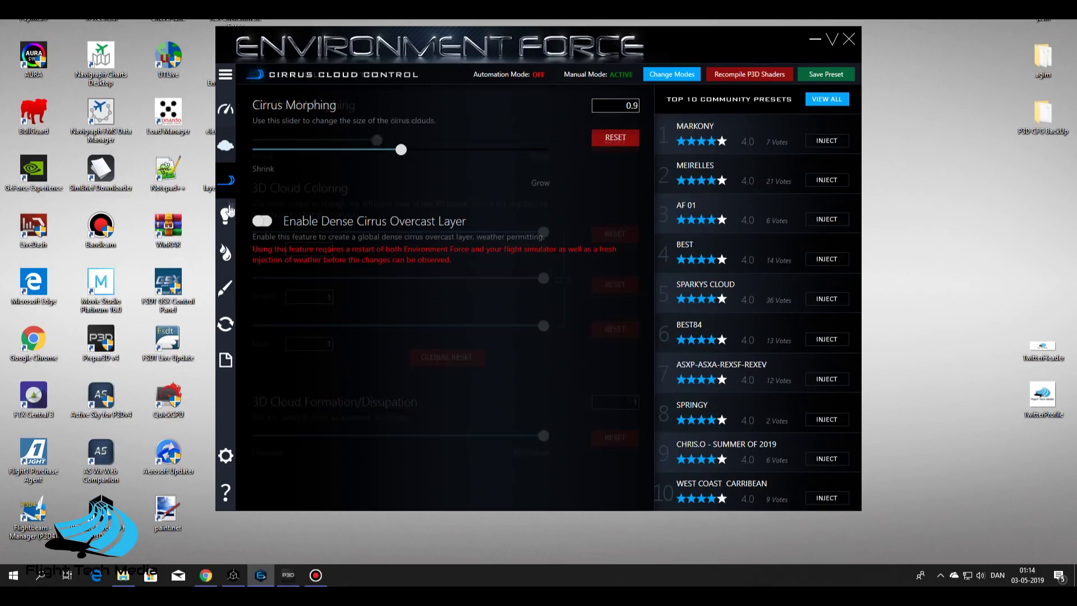
{"action": "left_click", "coordinate": [226, 219]}
{"action": "left_click", "coordinate": [230, 259]}
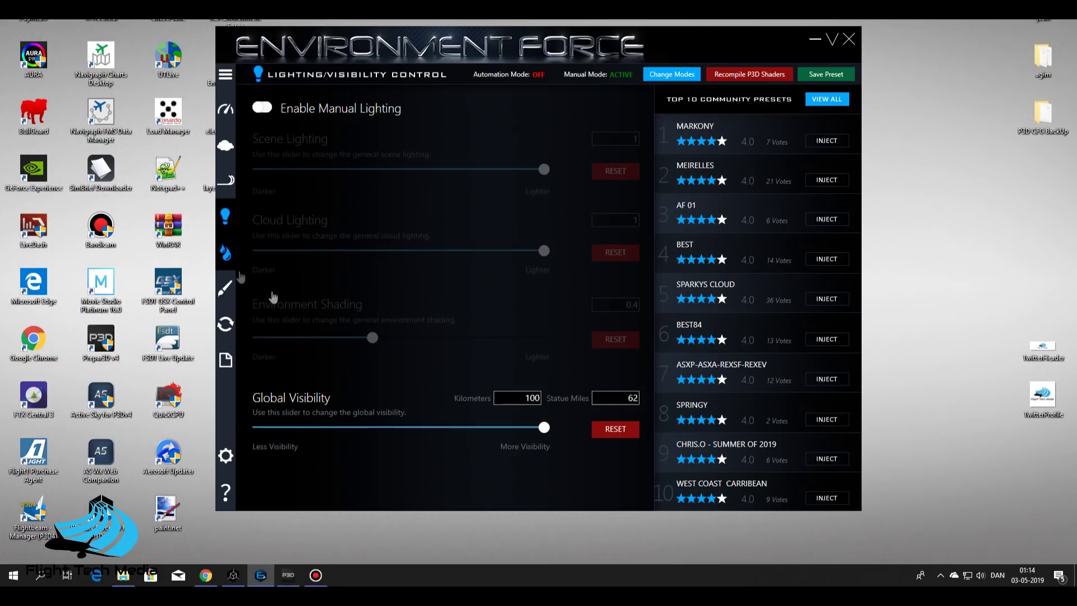
{"action": "left_click", "coordinate": [223, 289]}
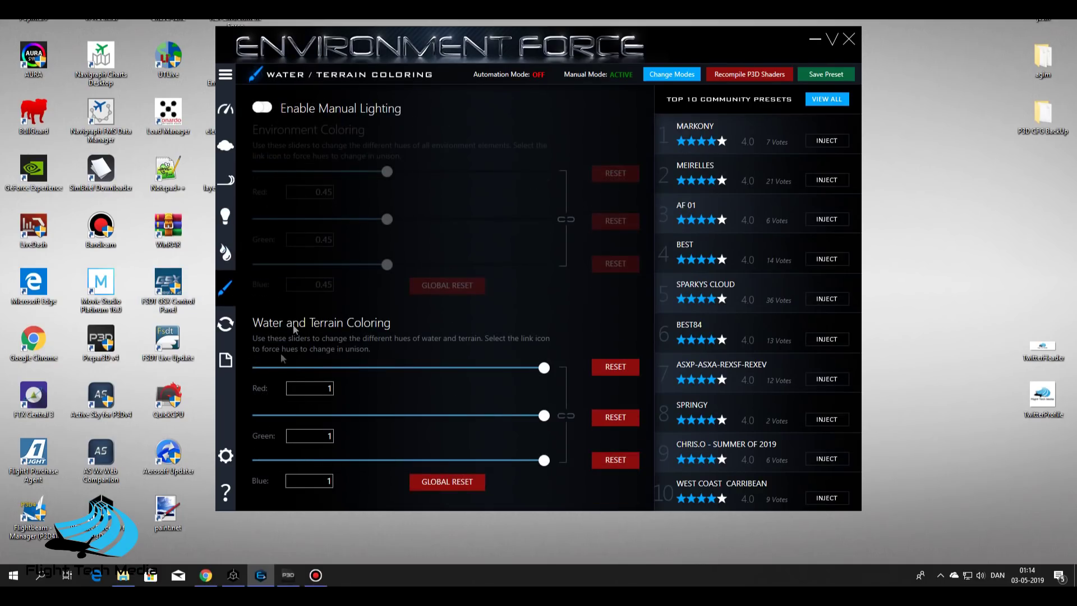
{"action": "left_click", "coordinate": [225, 324]}
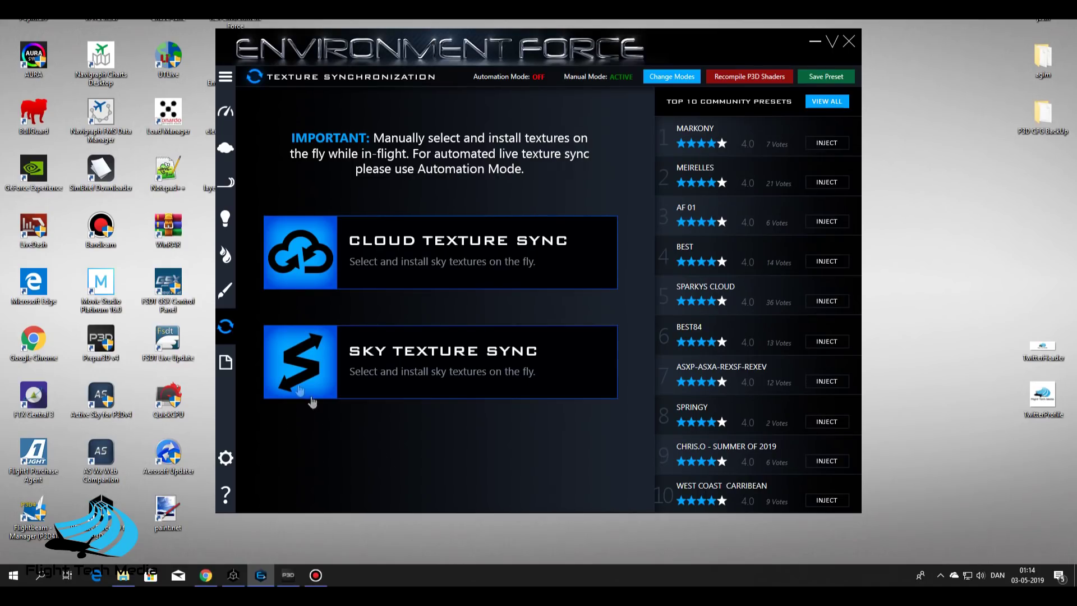
Show My Presets, where Bank 1 of 1 holds no saved presets.
{"action": "left_click", "coordinate": [225, 362]}
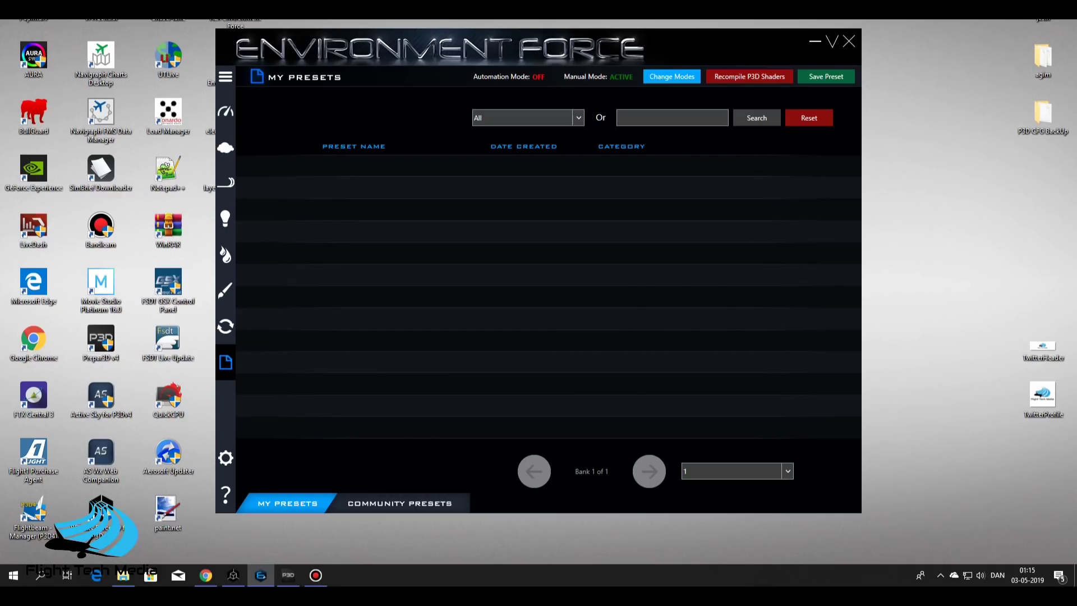
Minimize Environment Force and bring up the Bandicam recorder window.
{"action": "left_click", "coordinate": [814, 42]}
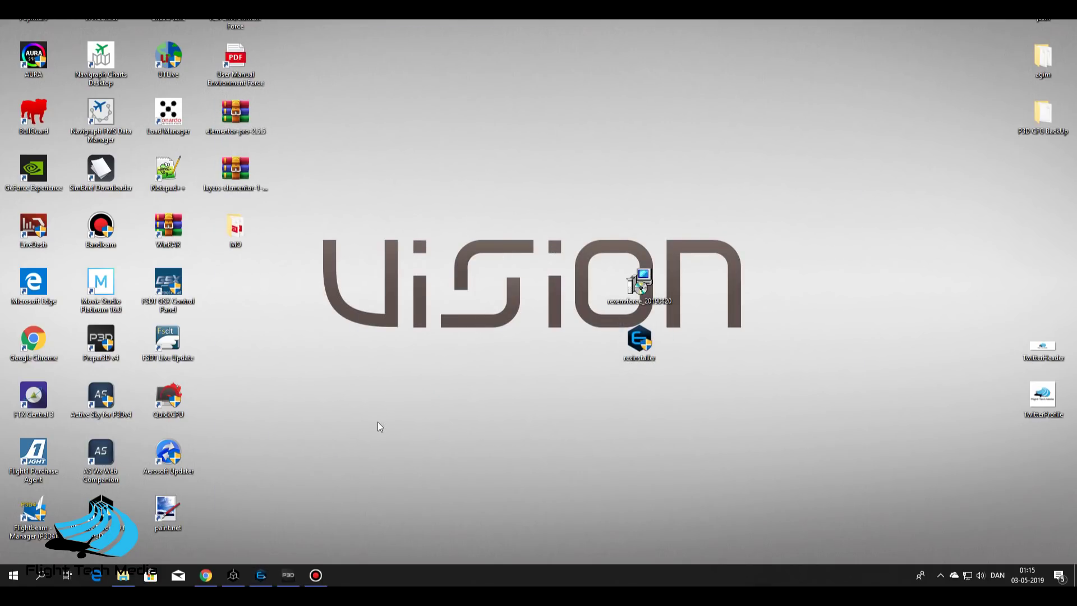
{"action": "left_click", "coordinate": [316, 575]}
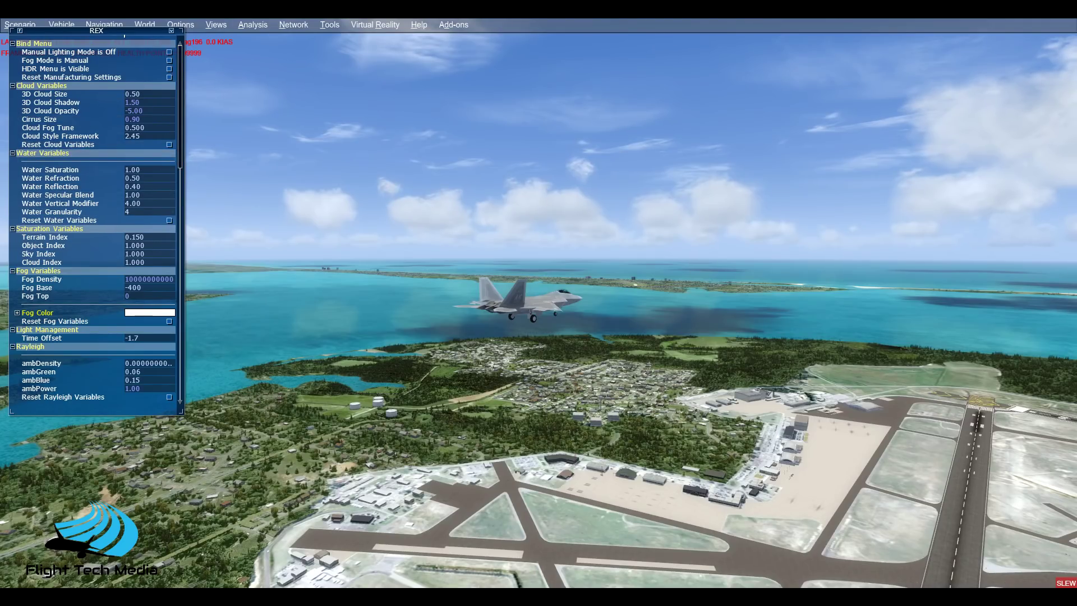
{"action": "scroll", "coordinate": [95, 225], "scroll_direction": "down", "scroll_amount": 10}
{"action": "scroll", "coordinate": [96, 225], "scroll_direction": "up", "scroll_amount": 10}
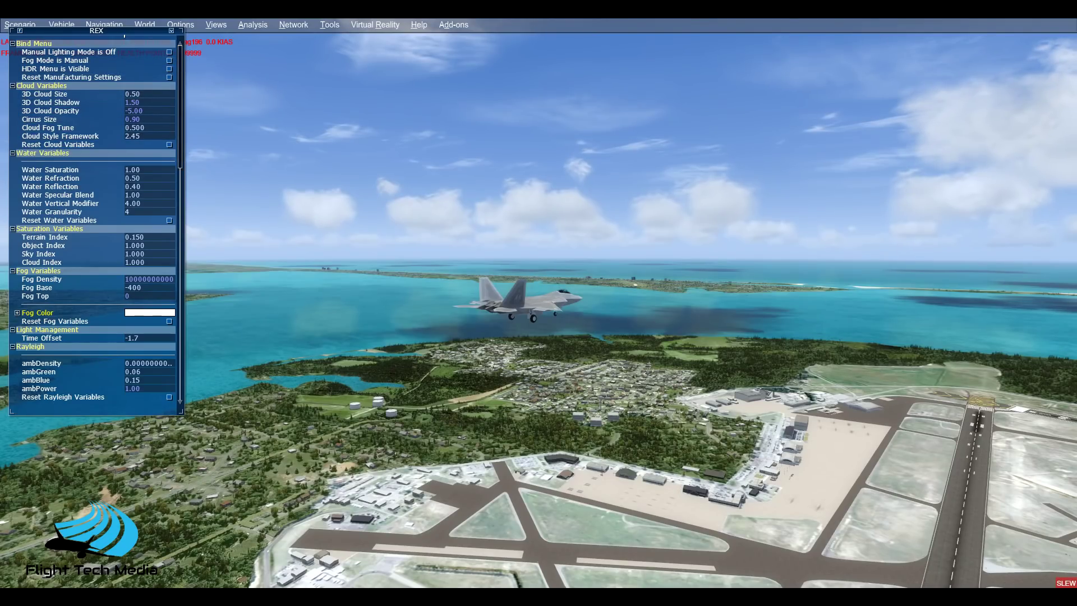
{"action": "left_click", "coordinate": [173, 94]}
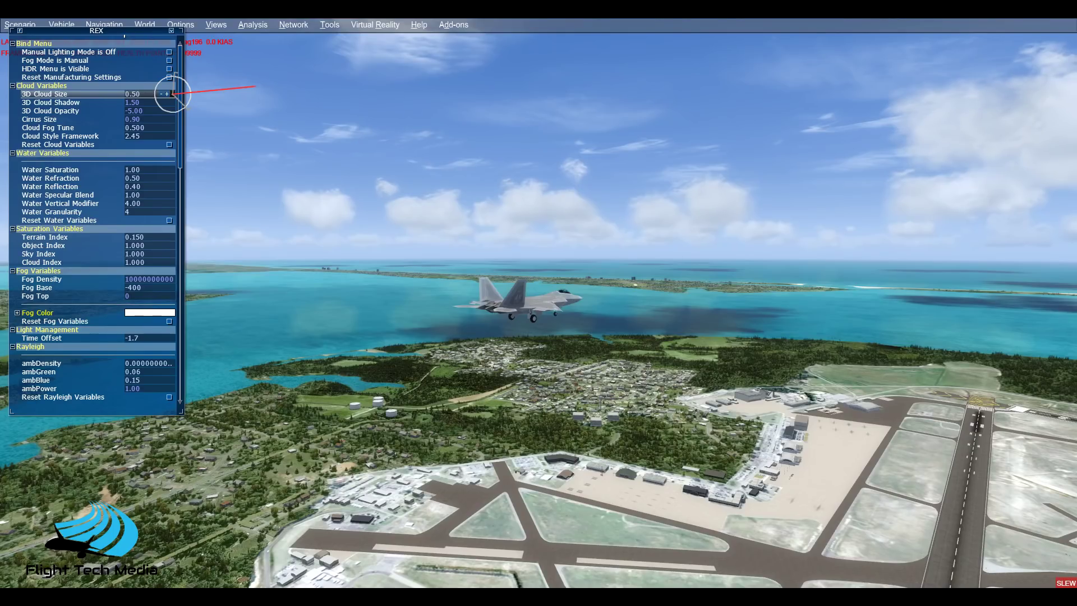
Shrink 3D Cloud Size down to 0.05, then enlarge it to 1.20.
{"action": "left_click", "coordinate": [162, 94]}
{"action": "left_click", "coordinate": [161, 94]}
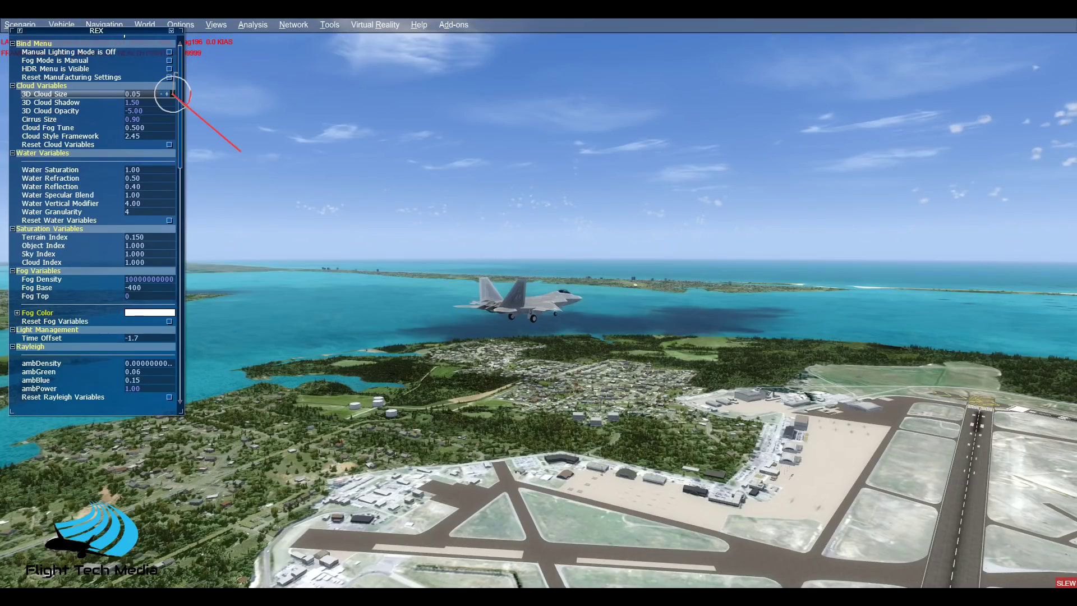
{"action": "left_click", "coordinate": [167, 94]}
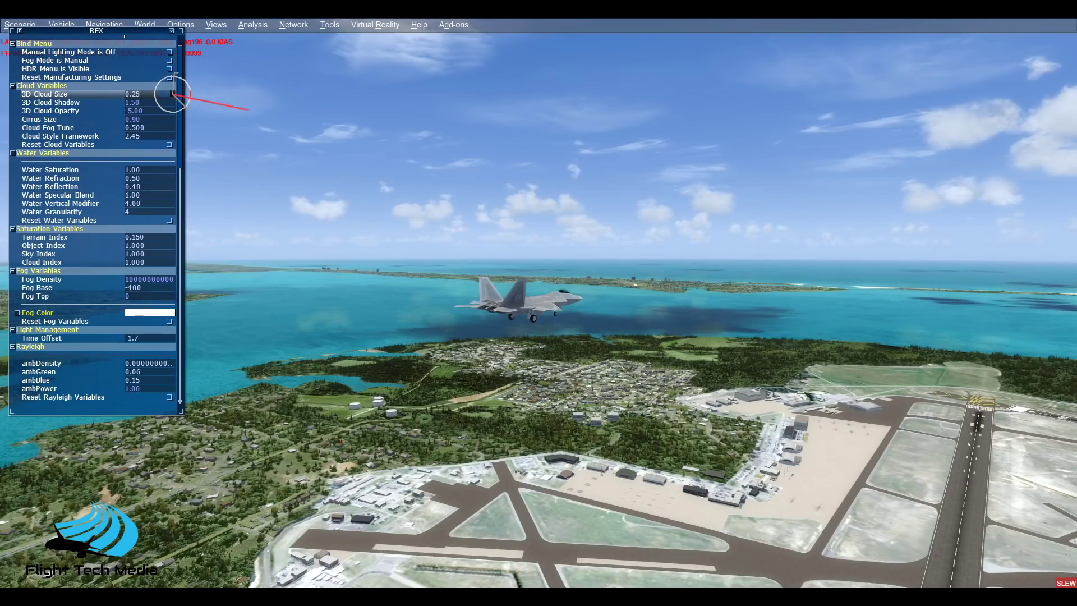
{"action": "left_click", "coordinate": [168, 94]}
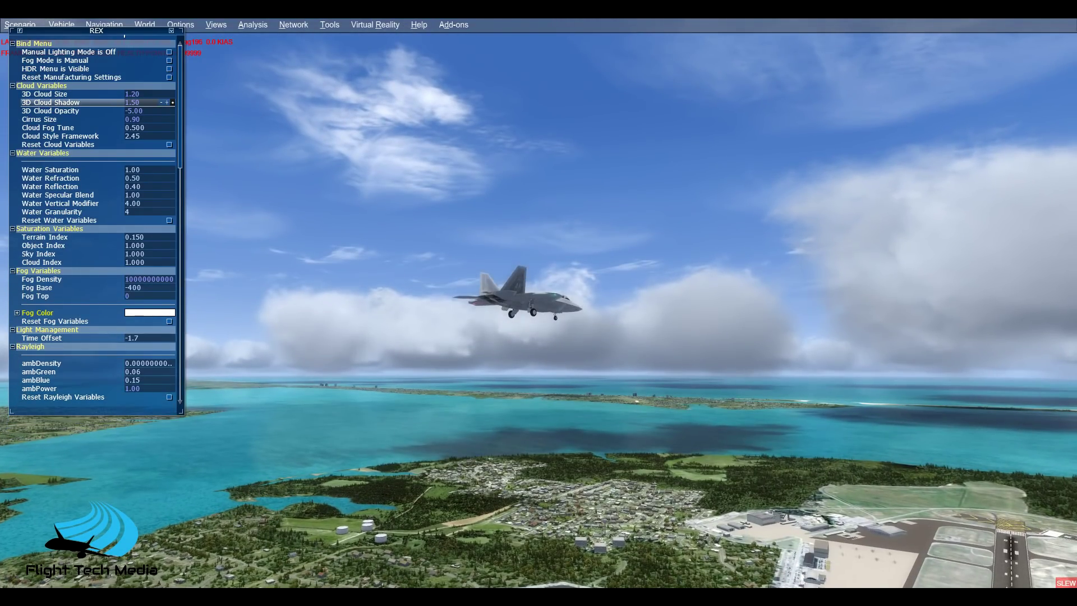
Test 3D Cloud Shadow values between 1.50 and 0.00, settling on 1.35.
{"action": "left_click", "coordinate": [173, 103]}
{"action": "left_click", "coordinate": [172, 103]}
{"action": "left_click", "coordinate": [173, 102]}
{"action": "left_click", "coordinate": [172, 102]}
{"action": "left_click", "coordinate": [172, 103]}
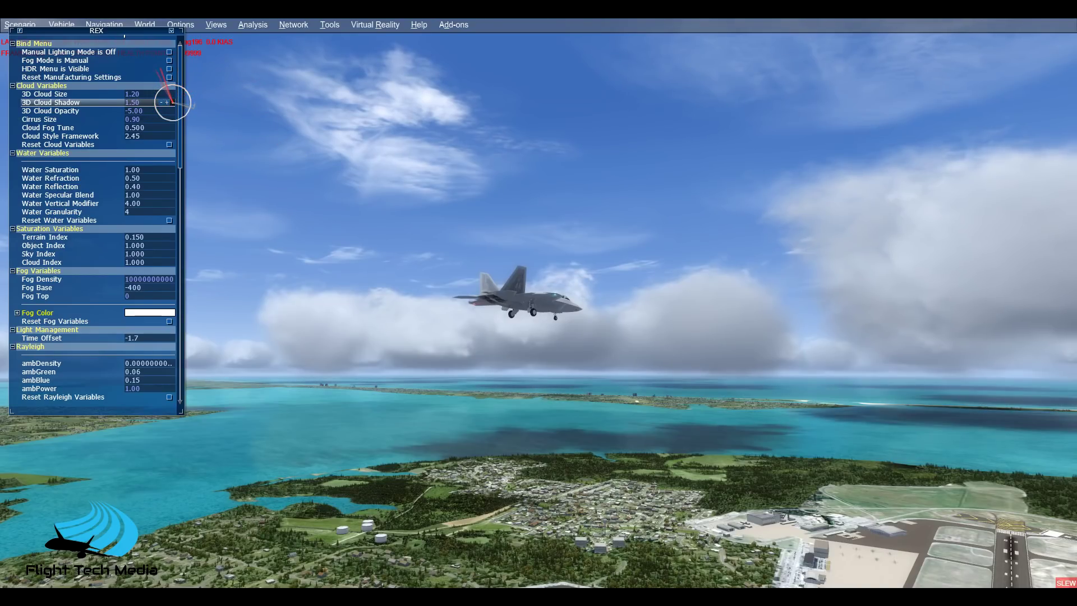
{"action": "left_click", "coordinate": [173, 103]}
{"action": "left_click", "coordinate": [172, 103]}
{"action": "left_click", "coordinate": [172, 102]}
{"action": "left_click", "coordinate": [172, 103]}
{"action": "left_click", "coordinate": [172, 102]}
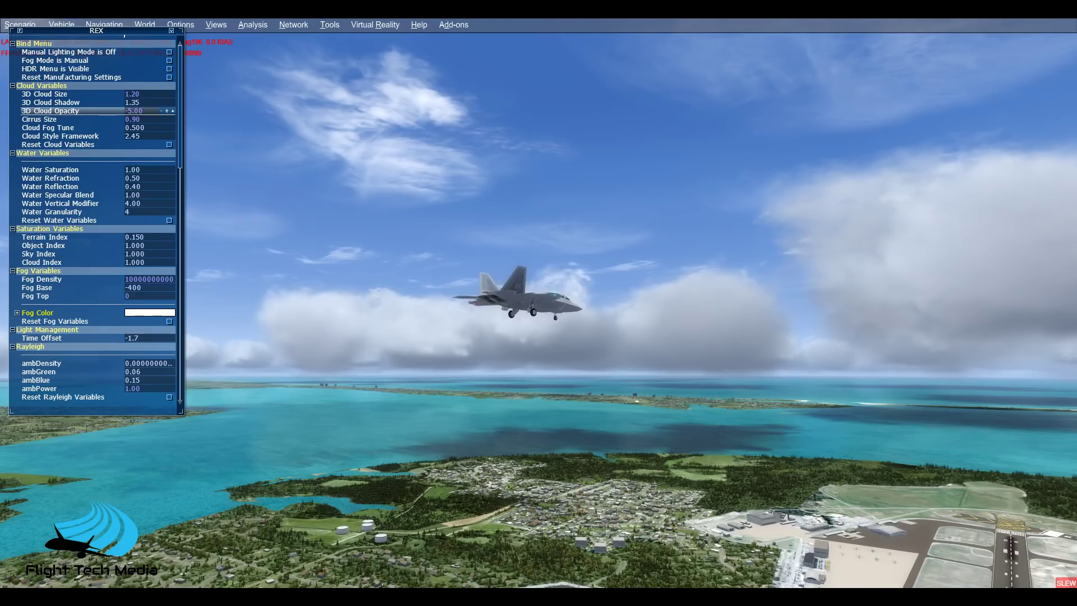
Adjust 3D Cloud Opacity from -5.00 up to 0.33, then down to -0.70.
{"action": "left_click", "coordinate": [172, 111]}
{"action": "left_click", "coordinate": [172, 111]}
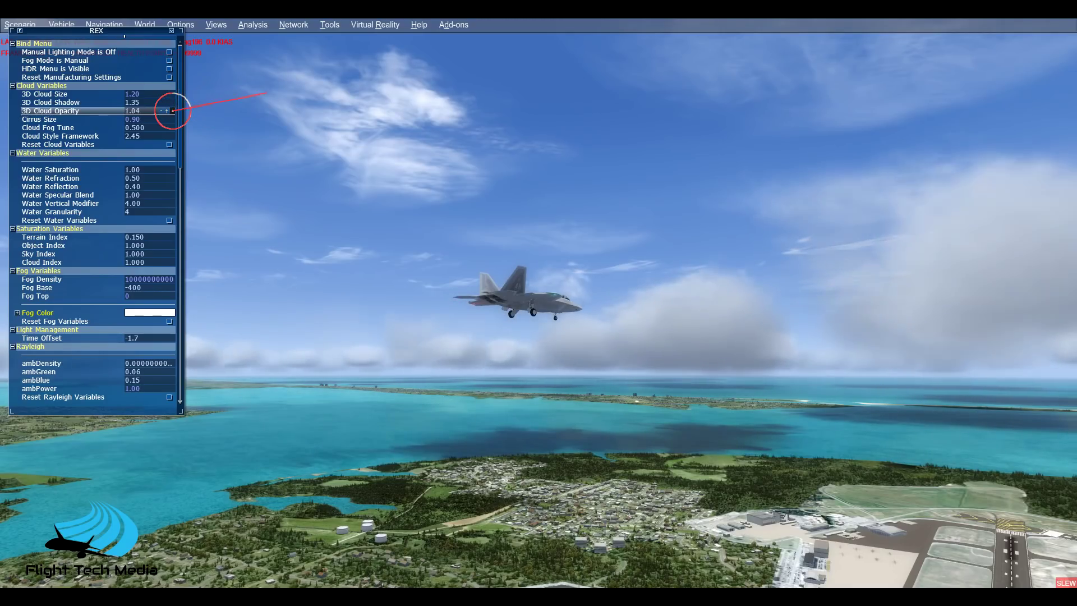
{"action": "left_click", "coordinate": [173, 110]}
{"action": "left_click", "coordinate": [172, 110]}
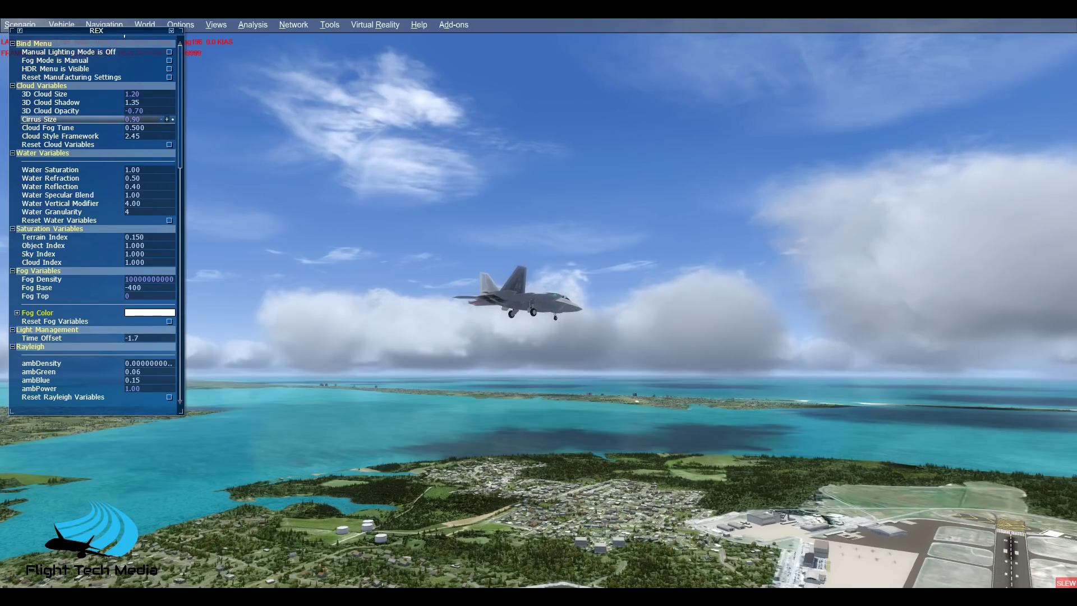
Raise Cirrus Size up to 3.00, then bring it back down to 2.40.
{"action": "left_click", "coordinate": [167, 120]}
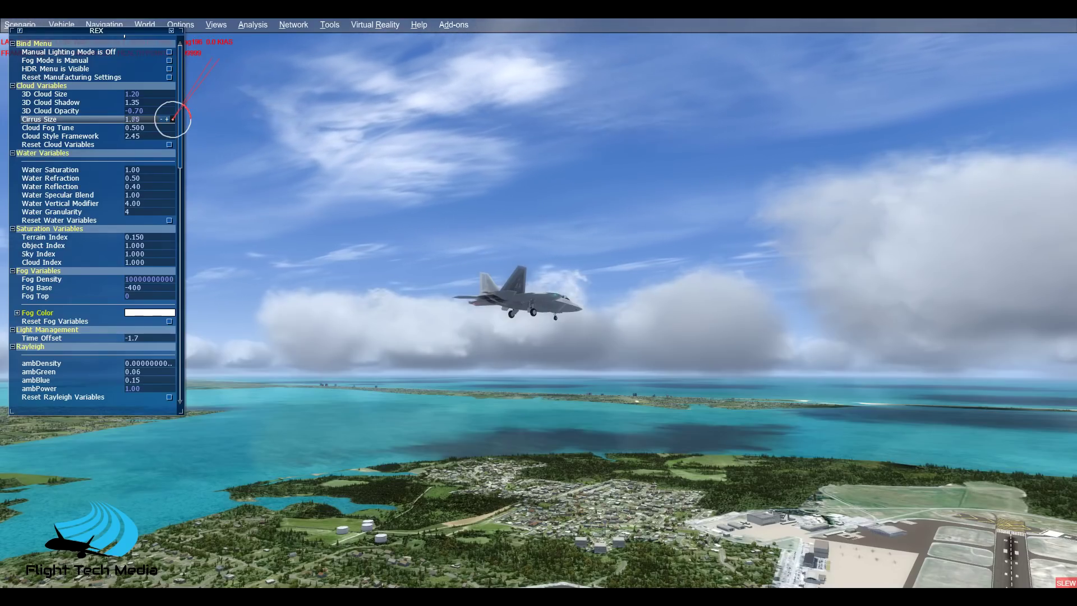
{"action": "left_click", "coordinate": [168, 119]}
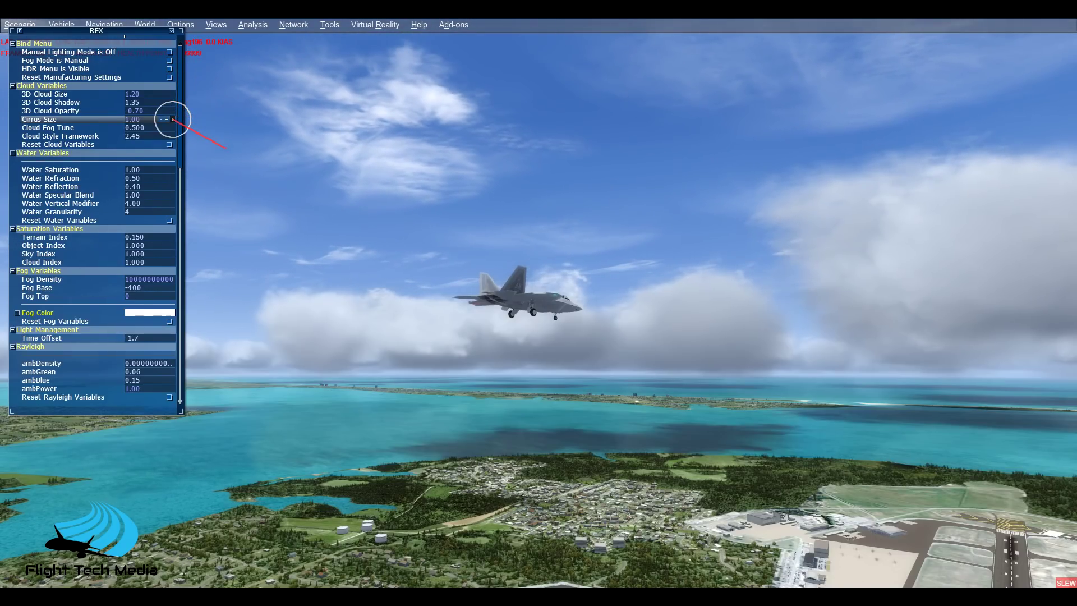
{"action": "left_click", "coordinate": [167, 120]}
{"action": "left_click", "coordinate": [167, 119]}
{"action": "left_click", "coordinate": [161, 119]}
{"action": "left_click", "coordinate": [161, 119]}
{"action": "left_click", "coordinate": [161, 119]}
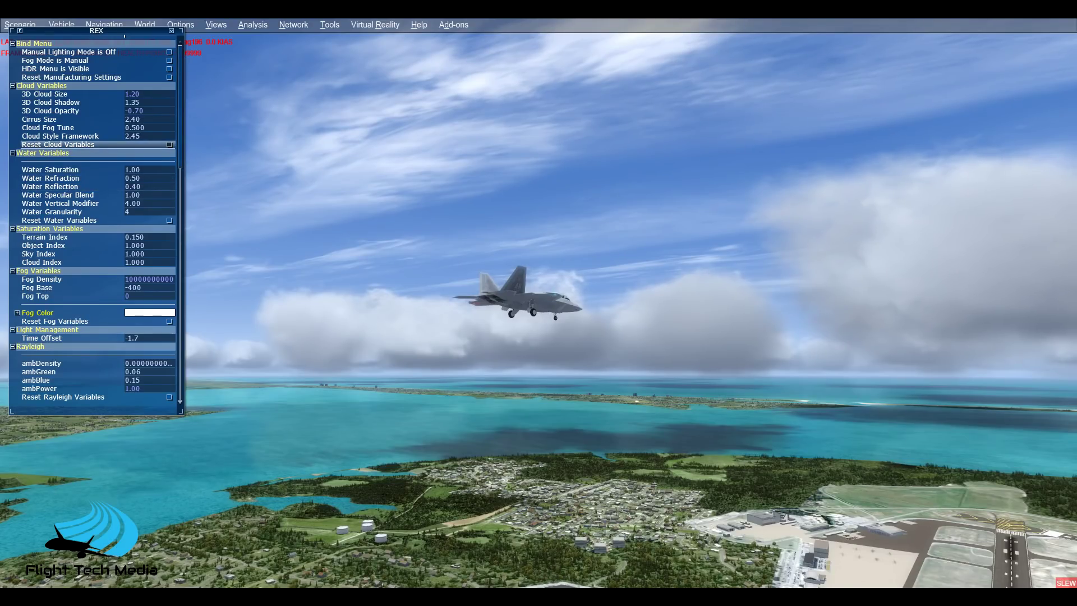
Reset cloud variables to defaults, then set Water Saturation 1.76 and Water Refraction 0.31.
{"action": "key", "text": "Return"}
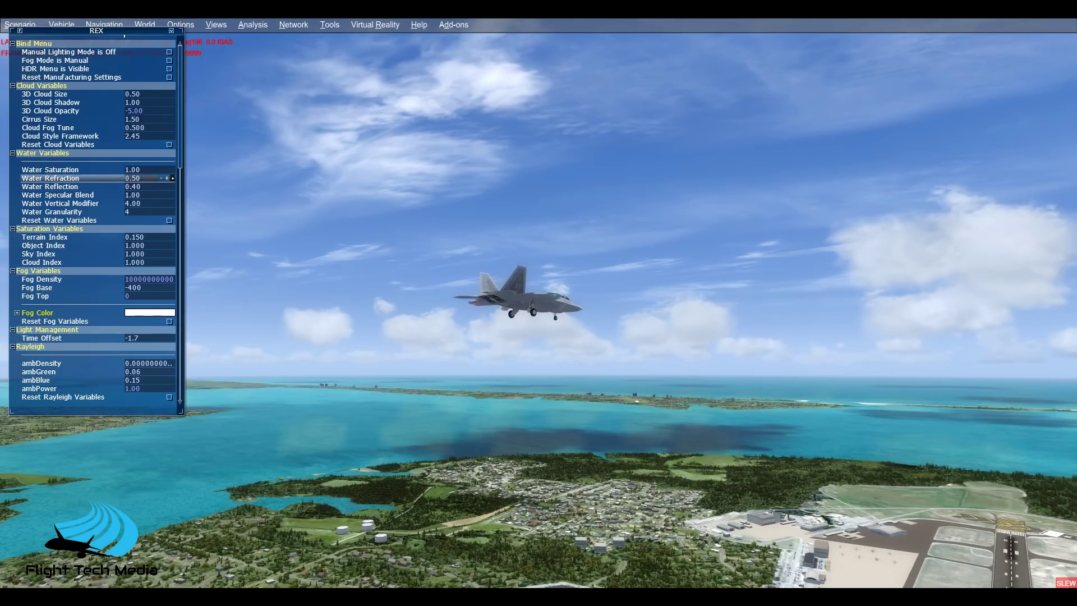
{"action": "left_click", "coordinate": [173, 170]}
{"action": "left_click", "coordinate": [167, 170]}
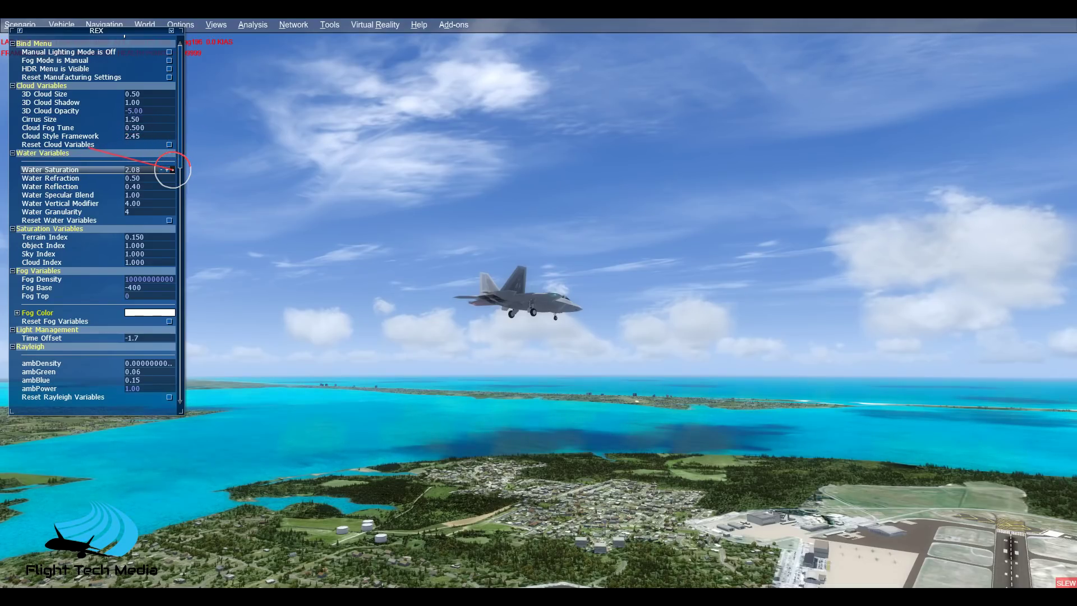
{"action": "left_click_drag", "start_coordinate": [173, 169], "coordinate": [173, 168]}
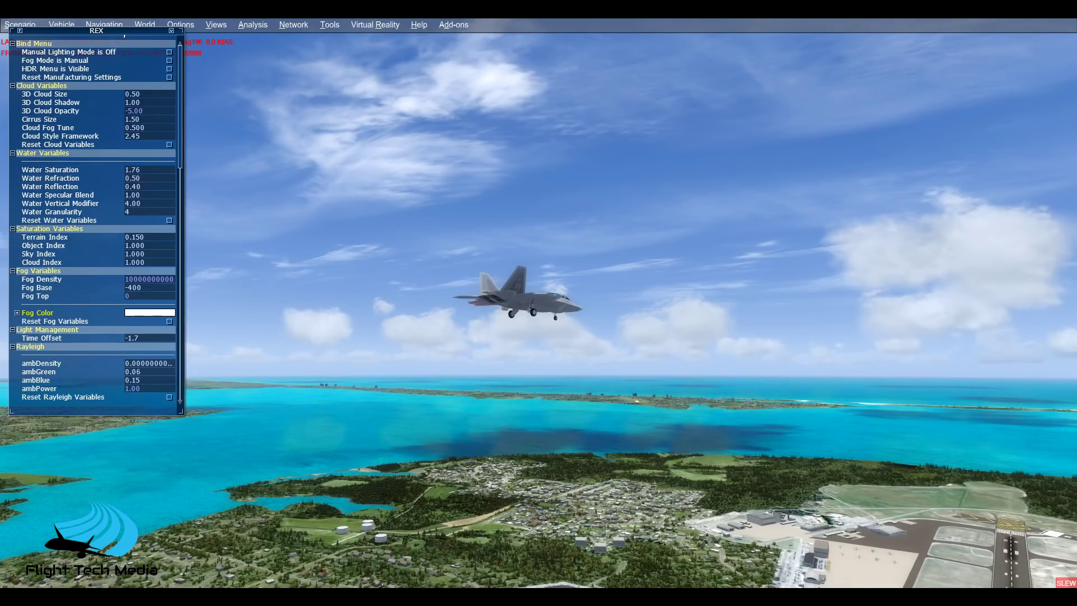
{"action": "left_click_drag", "start_coordinate": [173, 178], "coordinate": [172, 178]}
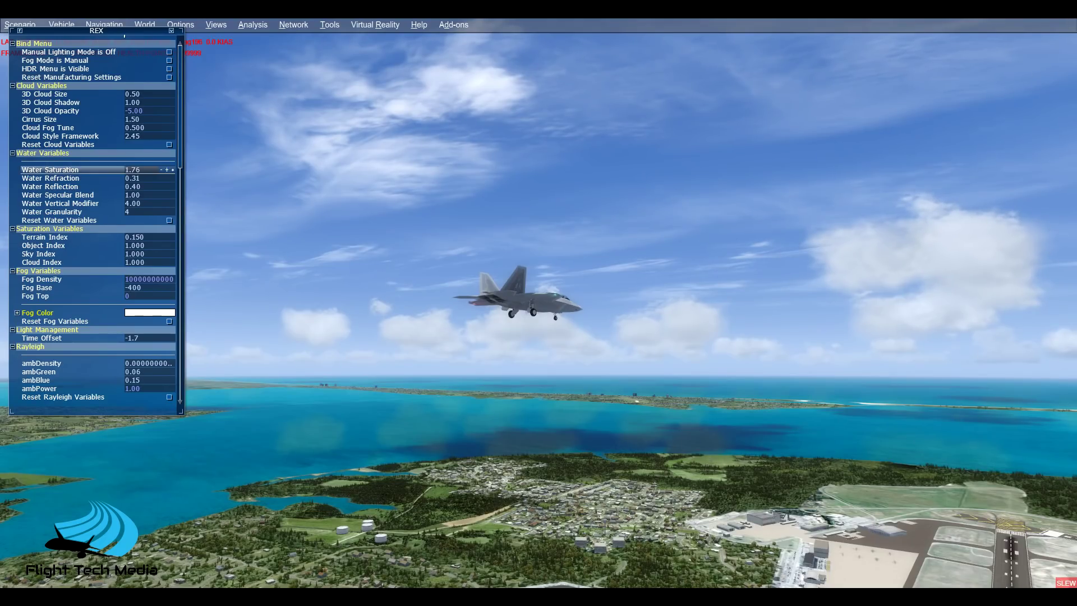
Set Water Vertical Modifier to 3.98, Water Reflection to 0.80 and Water Granularity to -4.
{"action": "left_click_drag", "start_coordinate": [172, 203], "coordinate": [284, 188]}
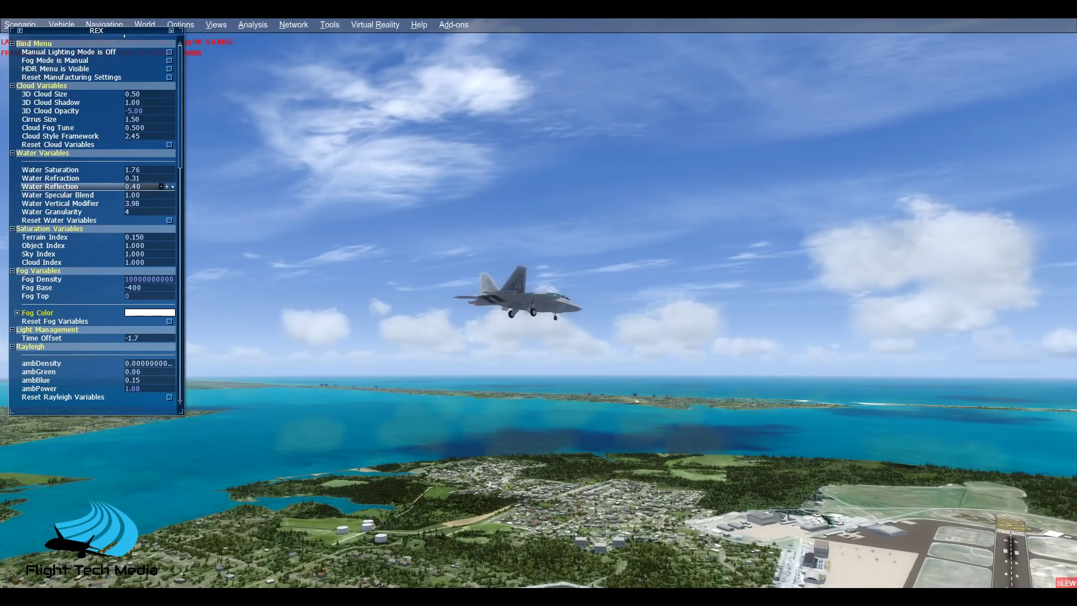
{"action": "left_click_drag", "start_coordinate": [172, 187], "coordinate": [192, 134]}
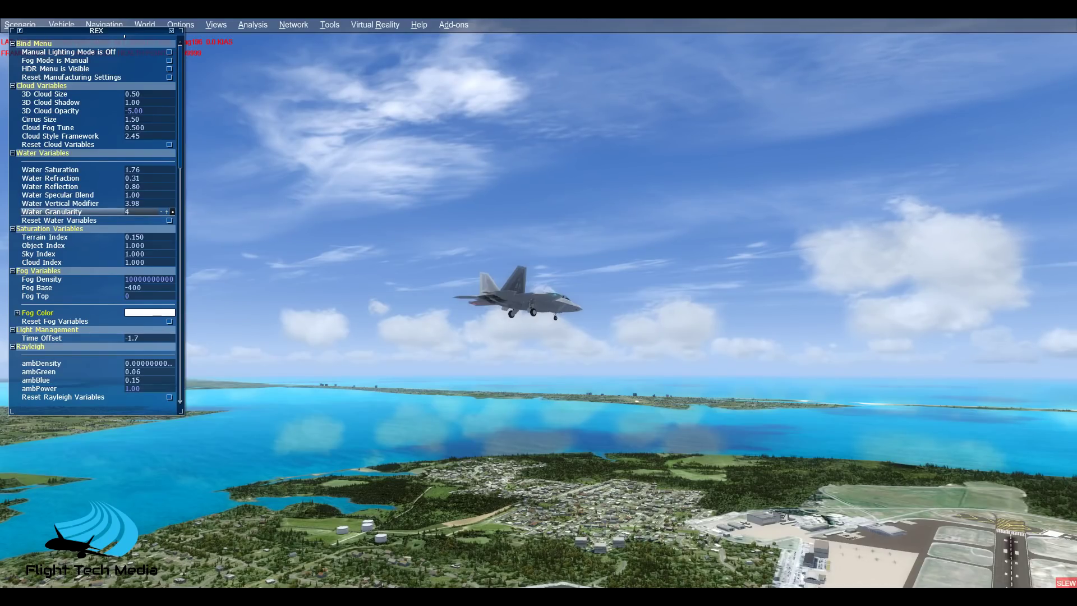
{"action": "left_click_drag", "start_coordinate": [172, 211], "coordinate": [249, 221]}
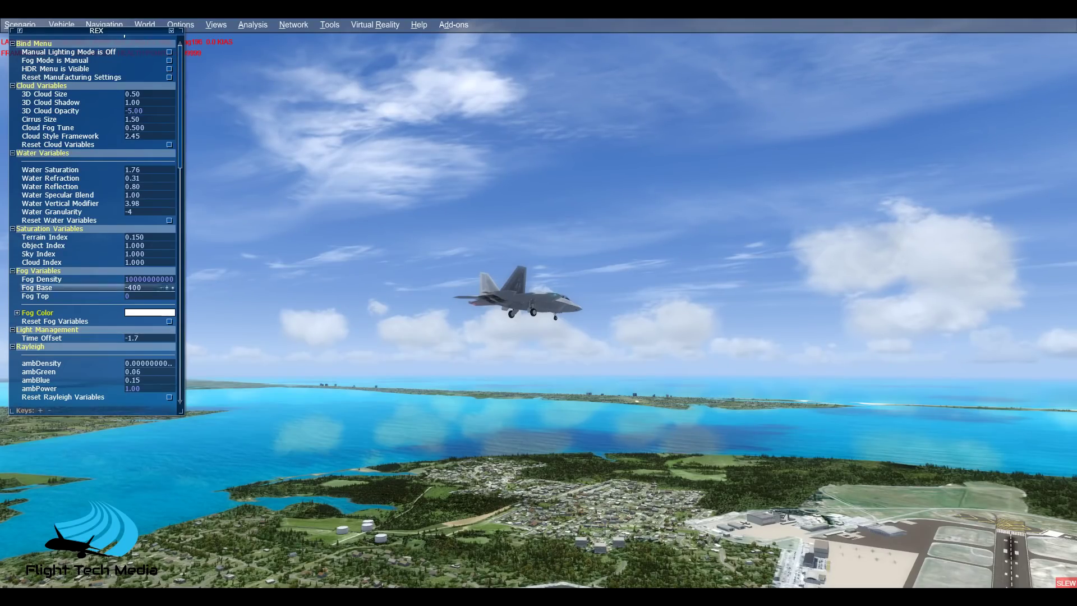
Raise Terrain Index saturation to 0.302 and Object Index to 1.748.
{"action": "left_click_drag", "start_coordinate": [172, 237], "coordinate": [219, 129]}
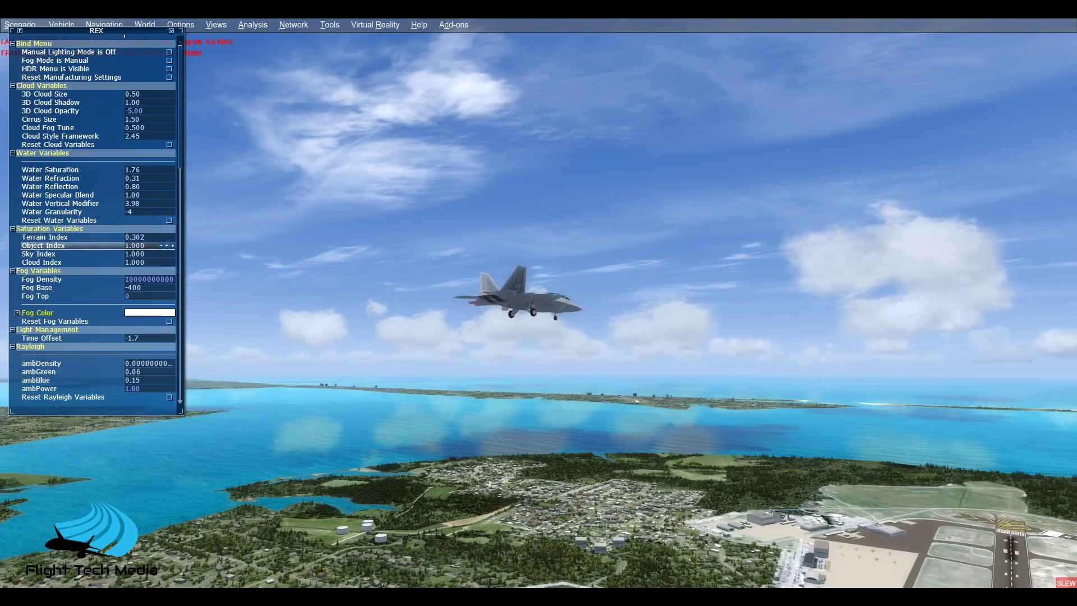
{"action": "left_click_drag", "start_coordinate": [173, 245], "coordinate": [84, 245]}
{"action": "left_click", "coordinate": [173, 245]}
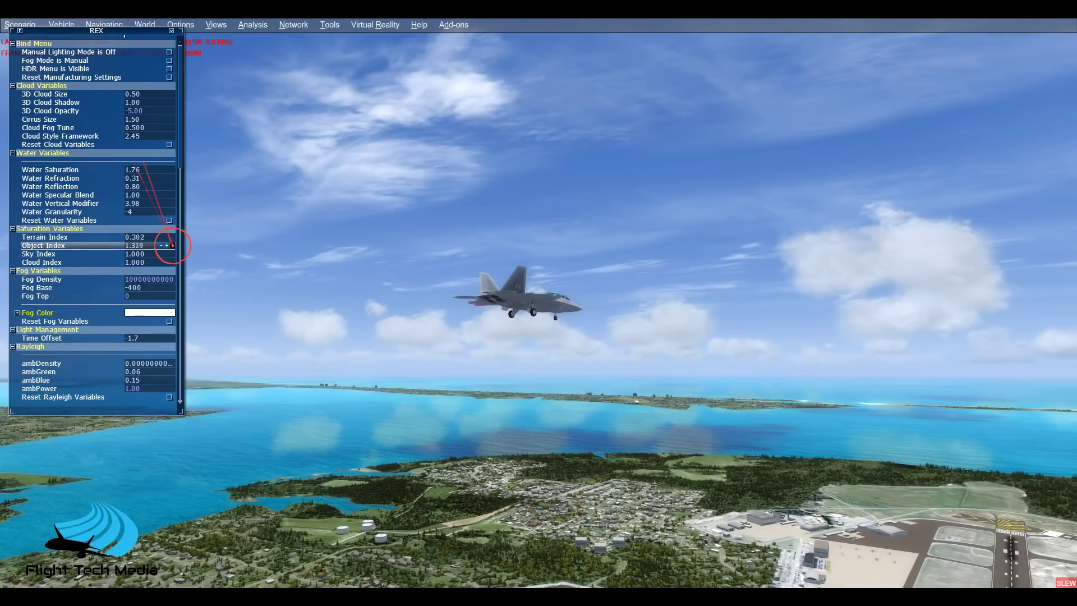
{"action": "left_click", "coordinate": [173, 245]}
{"action": "left_click", "coordinate": [173, 245]}
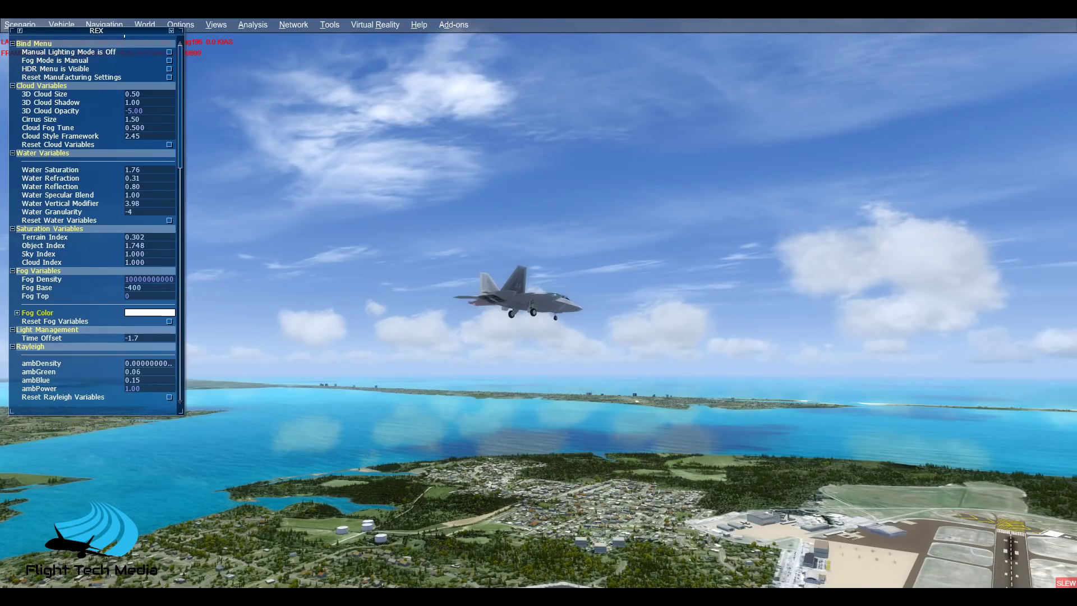
Use the mouse wheel on Sky Index's adjuster to set it to 1.535.
{"action": "mouse_move", "coordinate": [173, 254]}
{"action": "scroll", "coordinate": [172, 253], "scroll_direction": "down", "scroll_amount": 5}
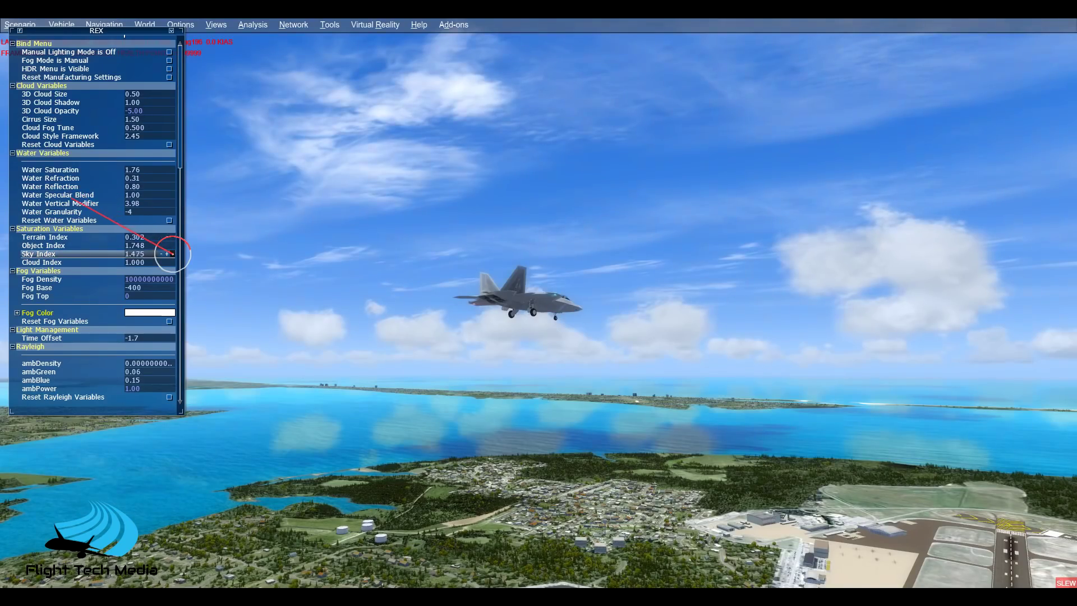
{"action": "scroll", "coordinate": [172, 253], "scroll_direction": "up", "scroll_amount": 7}
{"action": "scroll", "coordinate": [173, 253], "scroll_direction": "up", "scroll_amount": 3}
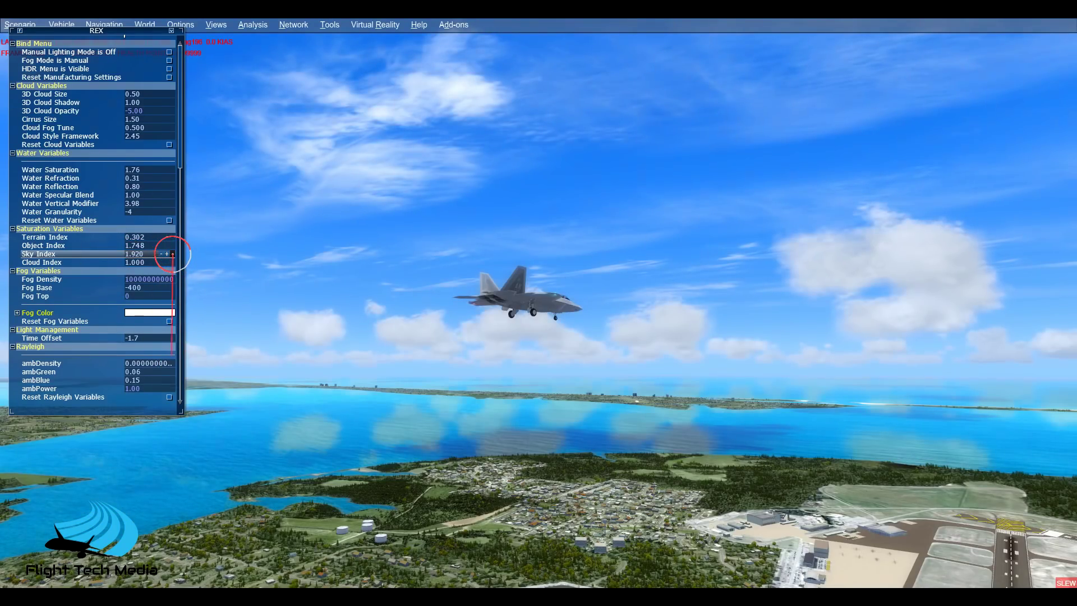
{"action": "scroll", "coordinate": [173, 254], "scroll_direction": "down", "scroll_amount": 1}
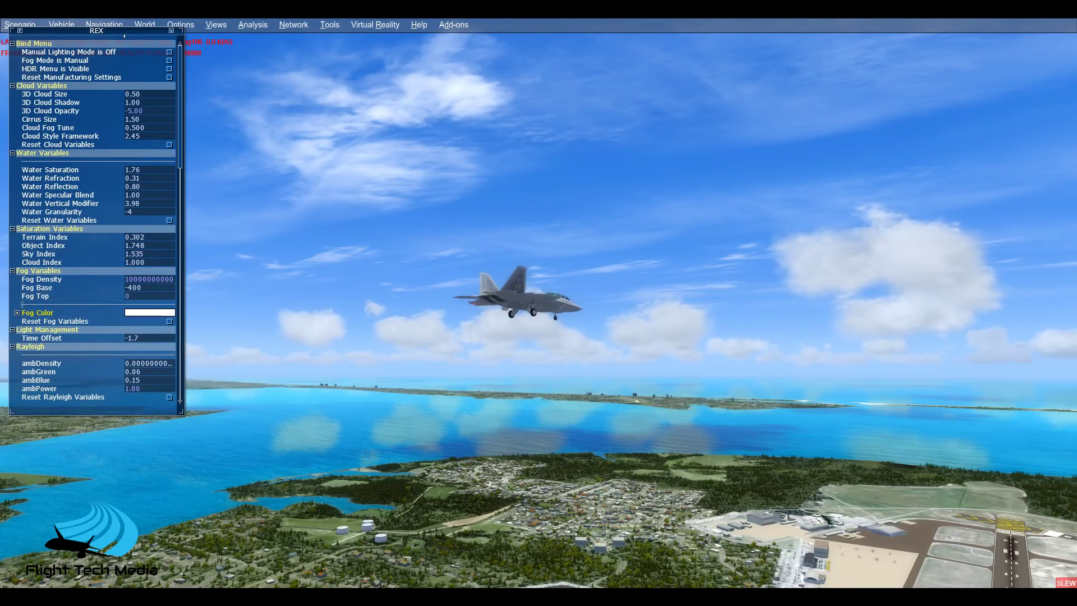
{"action": "scroll", "coordinate": [173, 281], "scroll_direction": "down", "scroll_amount": 3}
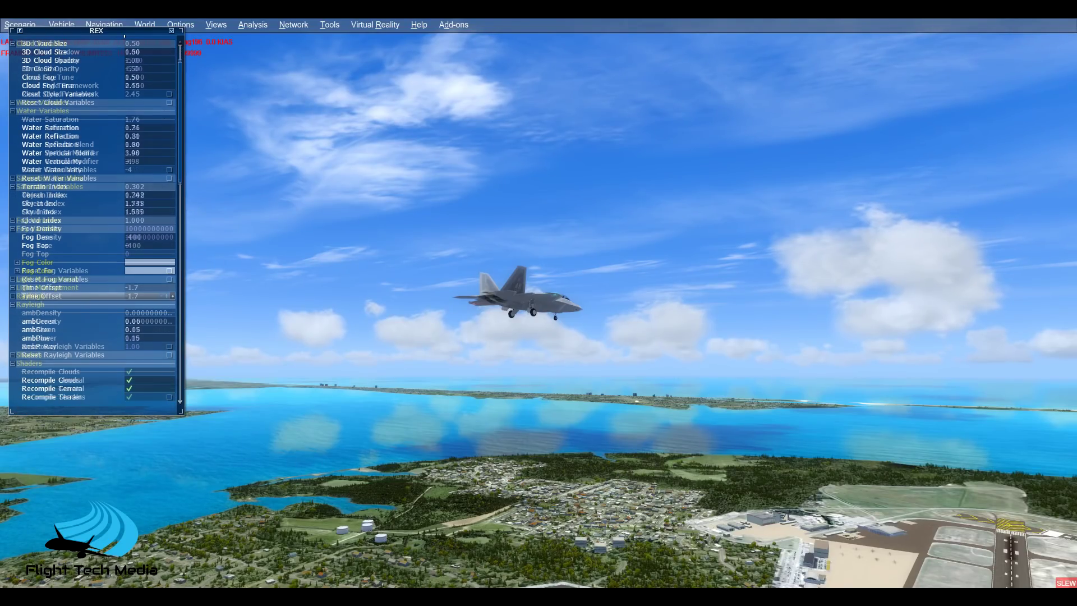
Move down to the Rayleigh section and raise ambGreen from 0.06 to 0.40.
{"action": "scroll", "coordinate": [172, 287], "scroll_direction": "down", "scroll_amount": 2}
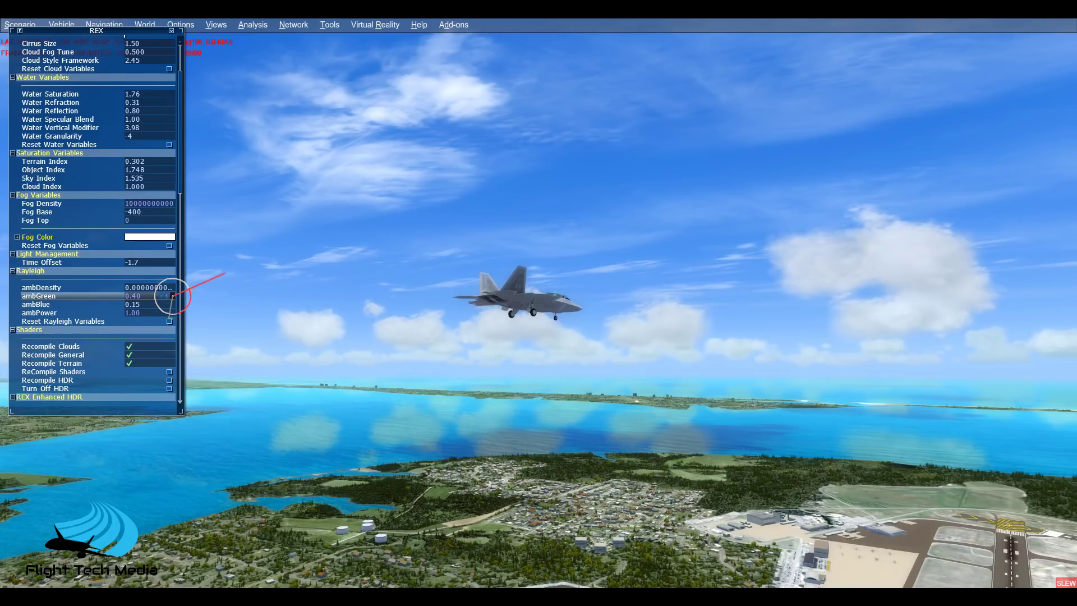
{"action": "scroll", "coordinate": [173, 296], "scroll_direction": "down", "scroll_amount": 13}
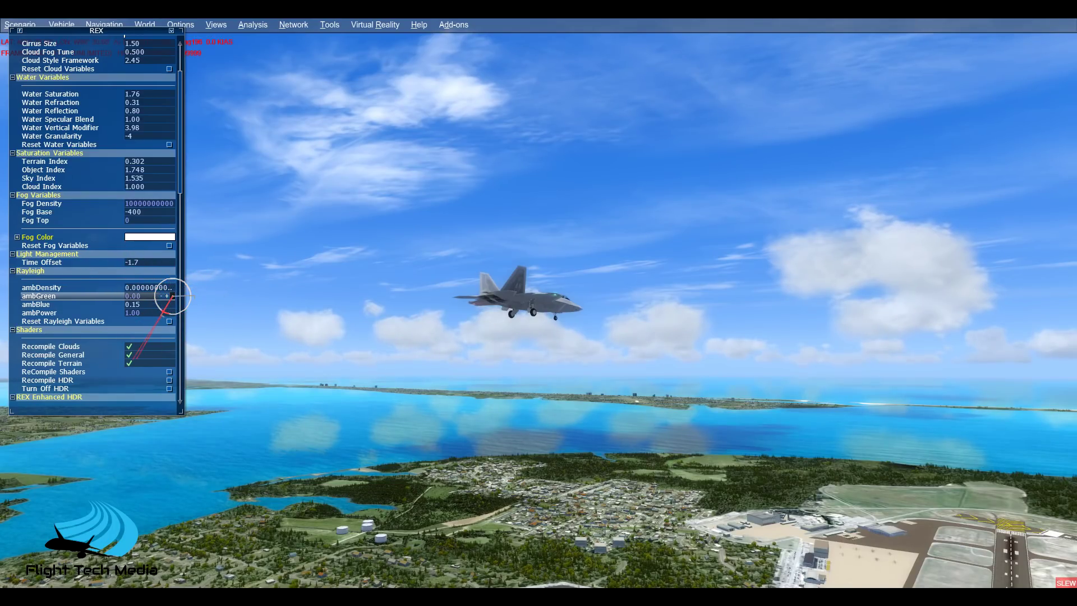
{"action": "scroll", "coordinate": [172, 295], "scroll_direction": "down", "scroll_amount": 20}
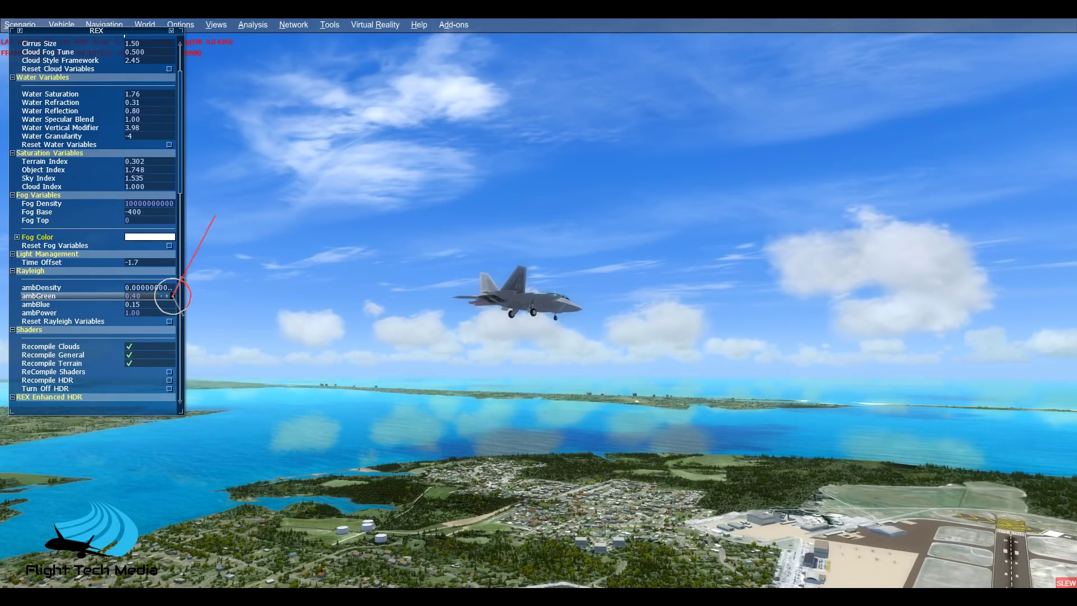